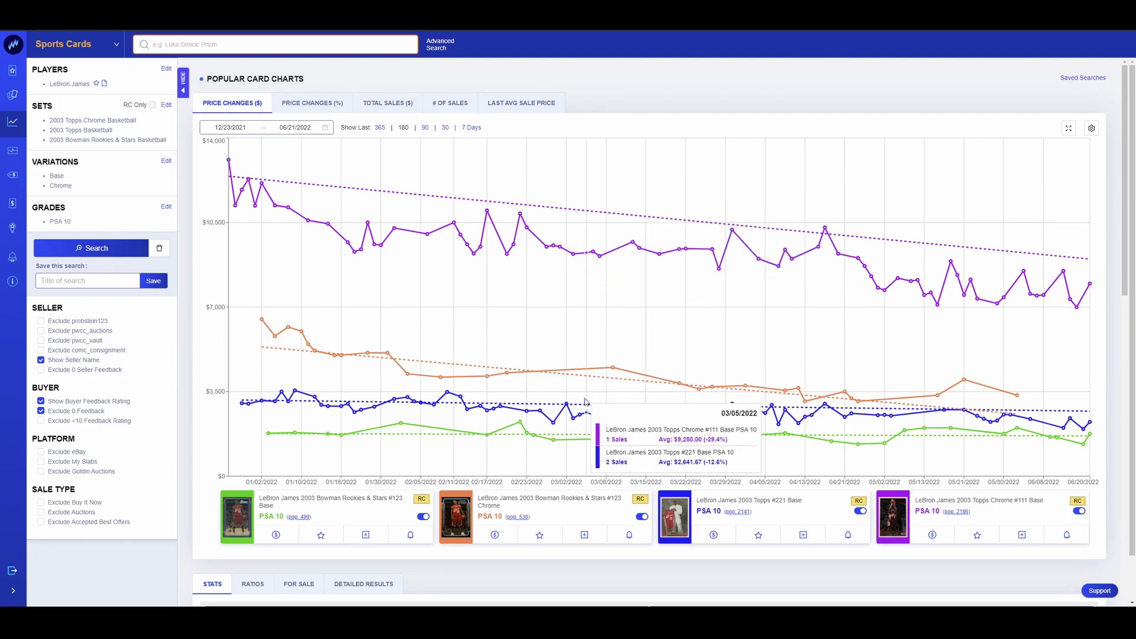
# Review the LeBron James PSA 10 cards stats and view the enlarged image of the 2003 Bowman Rookies & Stars #123 Chrome.
pyautogui.scroll(-10, 586, 402)
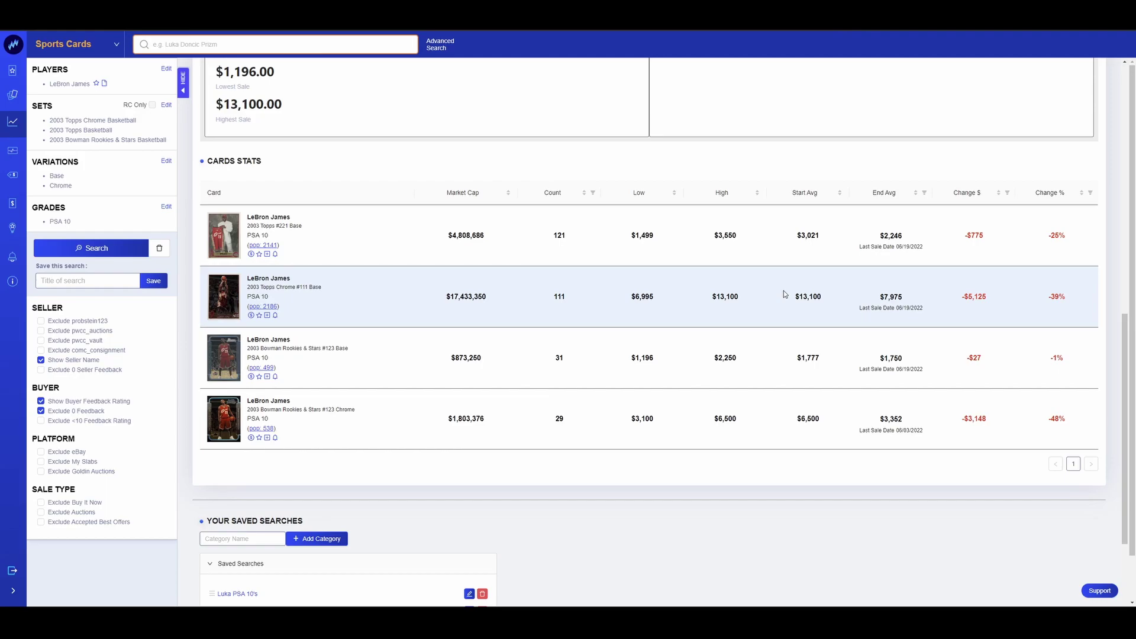
pyautogui.click(237, 421)
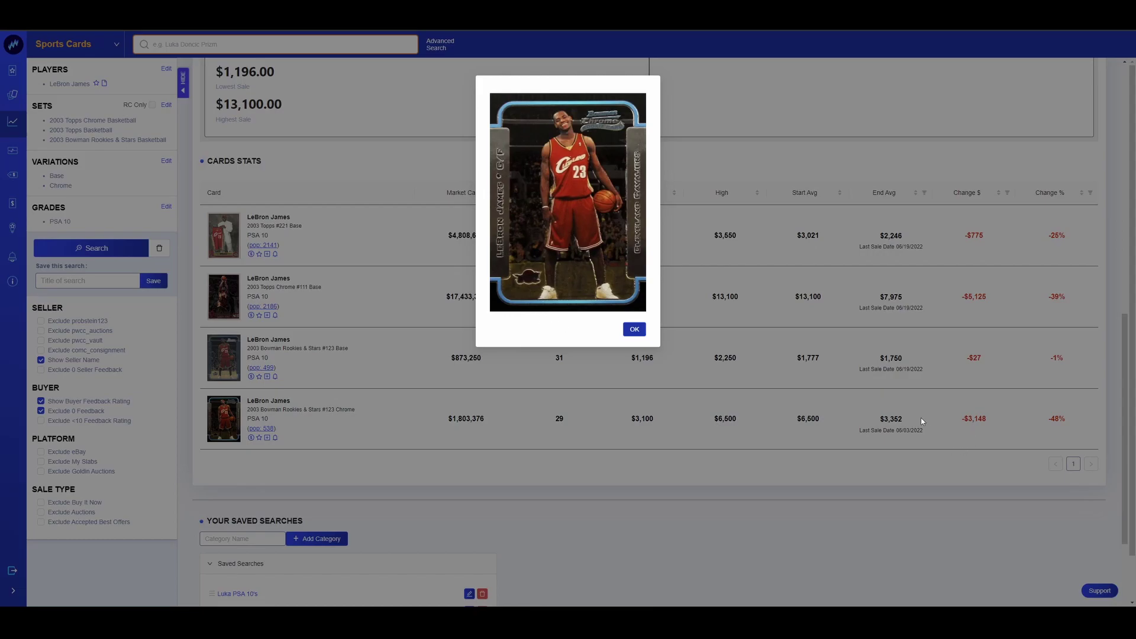
pyautogui.click(634, 330)
pyautogui.moveTo(262, 431)
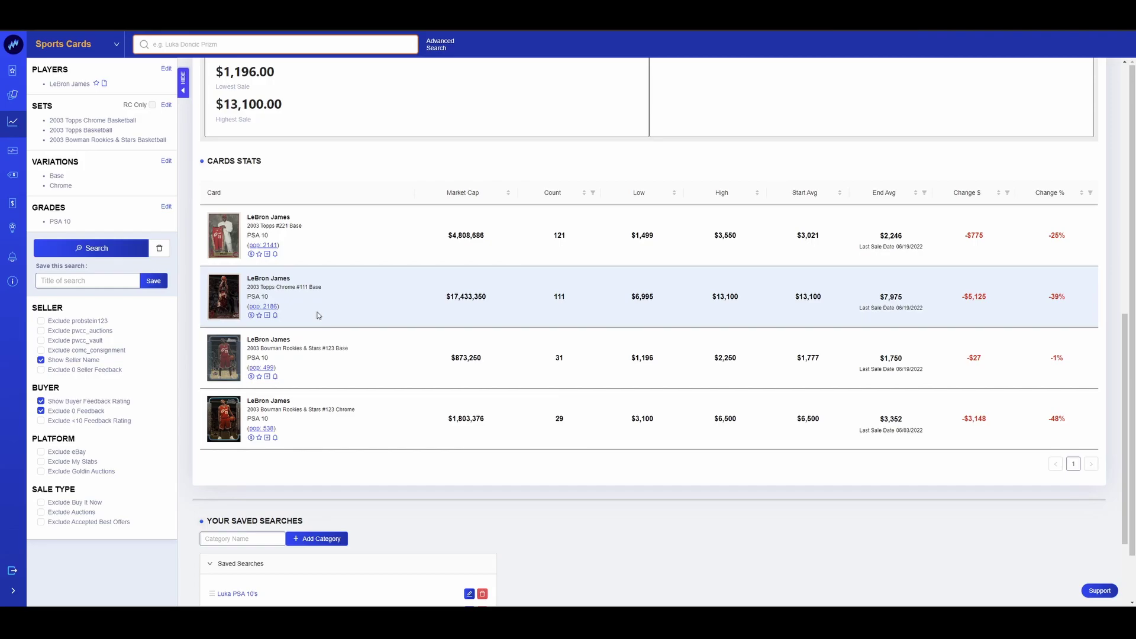
# Compare the enlarged images of the 2003 Bowman Rookies & Stars #123 Base and Chrome cards.
pyautogui.click(232, 372)
pyautogui.click(634, 330)
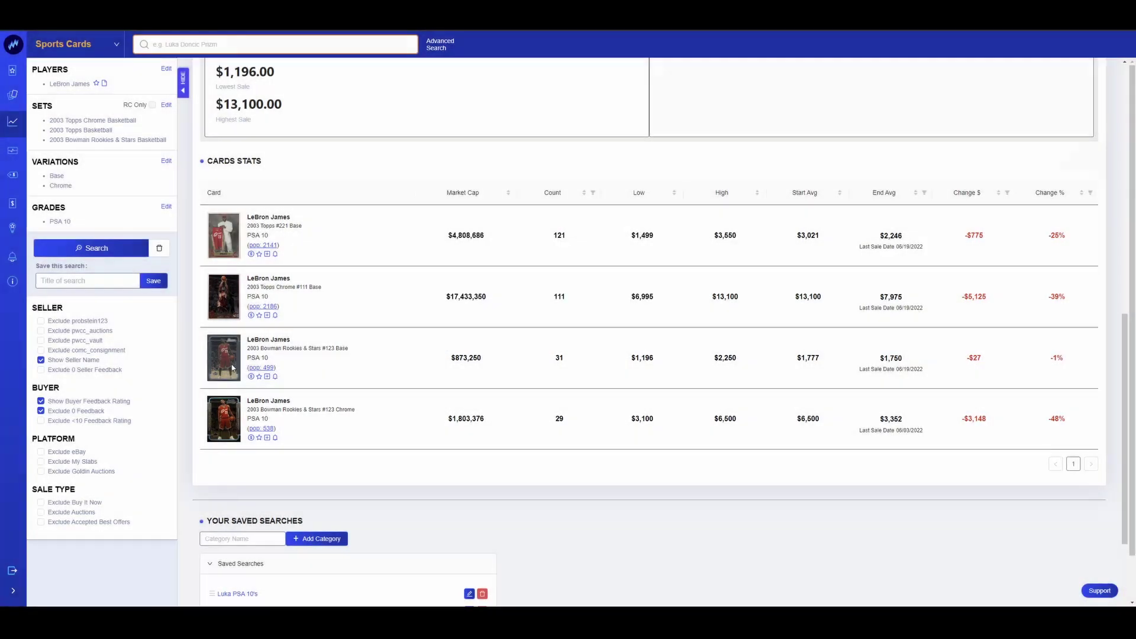
pyautogui.click(224, 417)
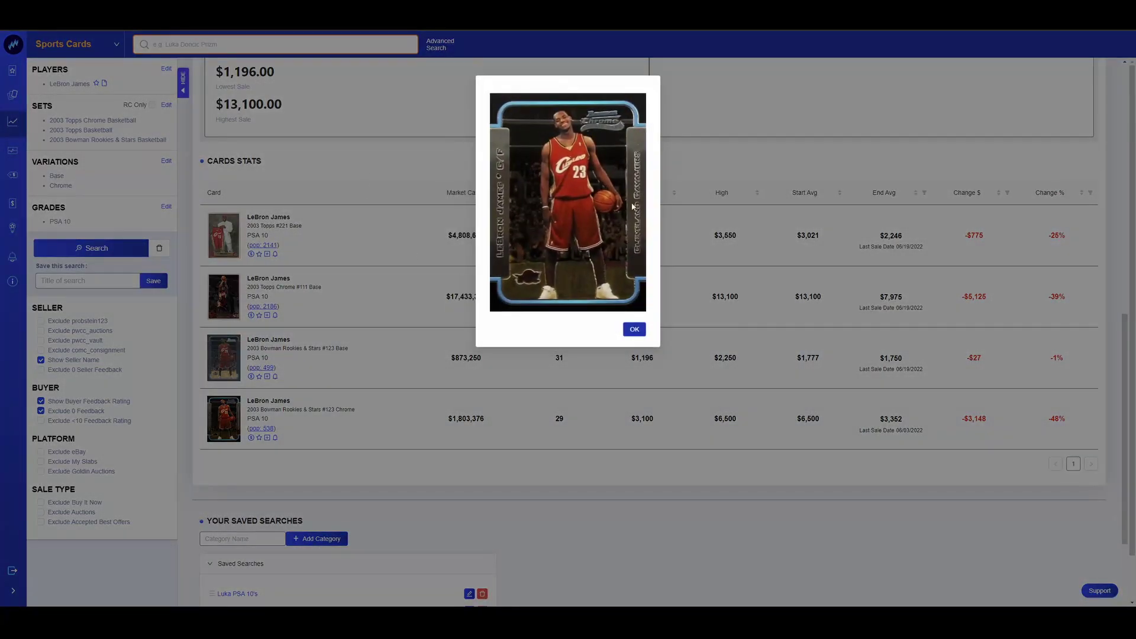
pyautogui.click(634, 330)
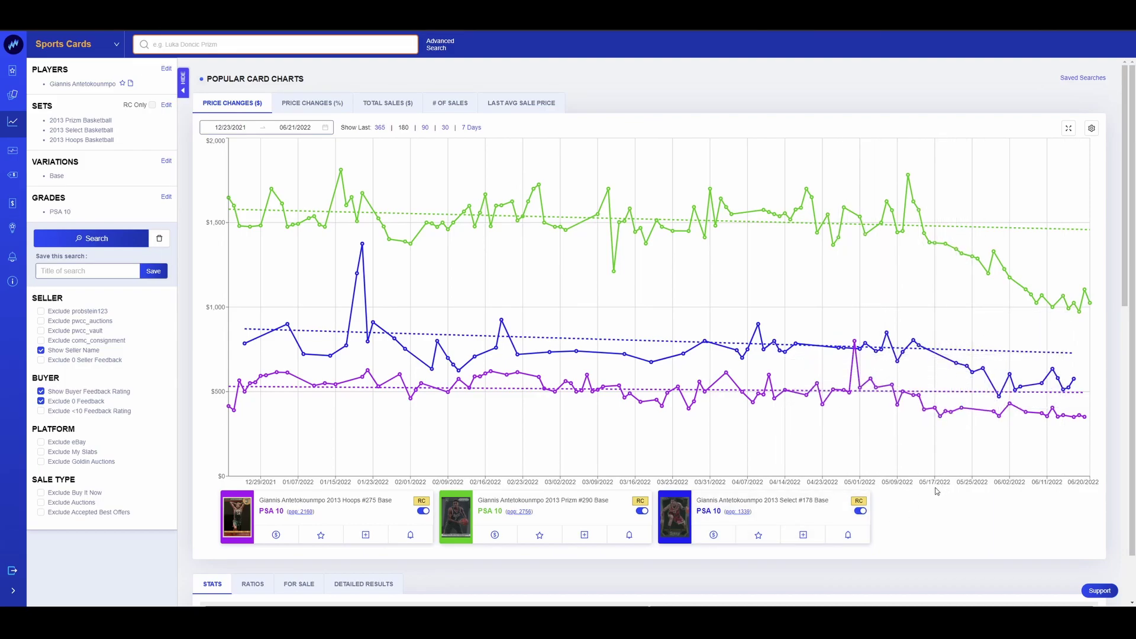
# Examine the cards stats for Giannis Antetokounmpo, and compare Kevin Durant's 2007 Topps Chrome stats with his price chart.
pyautogui.scroll(-10, 933, 488)
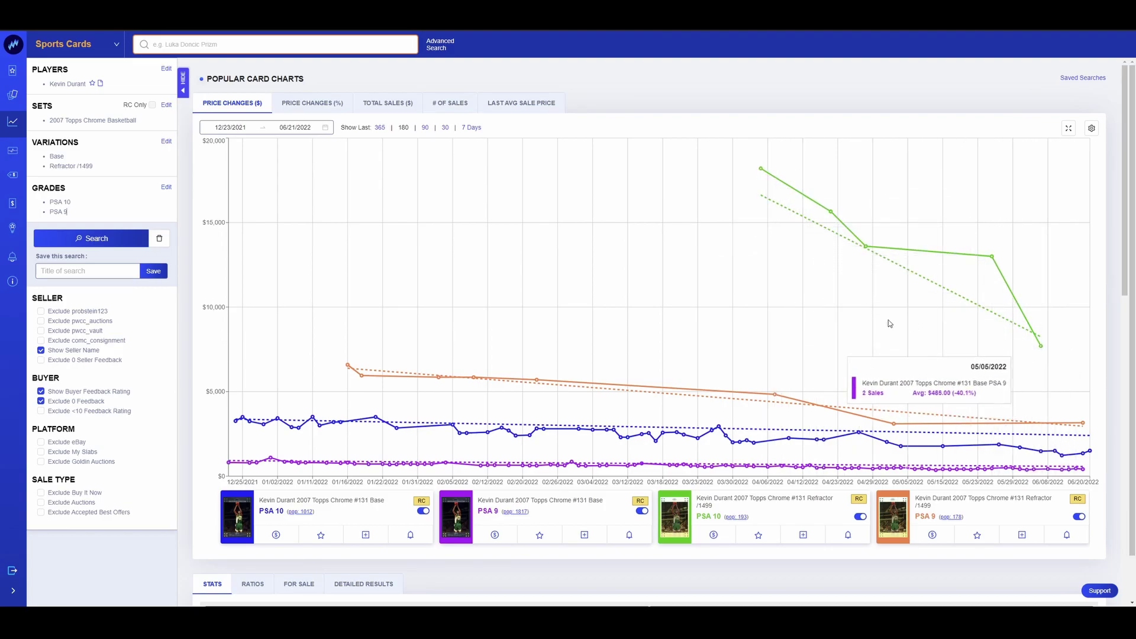
pyautogui.scroll(-5, 858, 308)
pyautogui.scroll(-4, 832, 298)
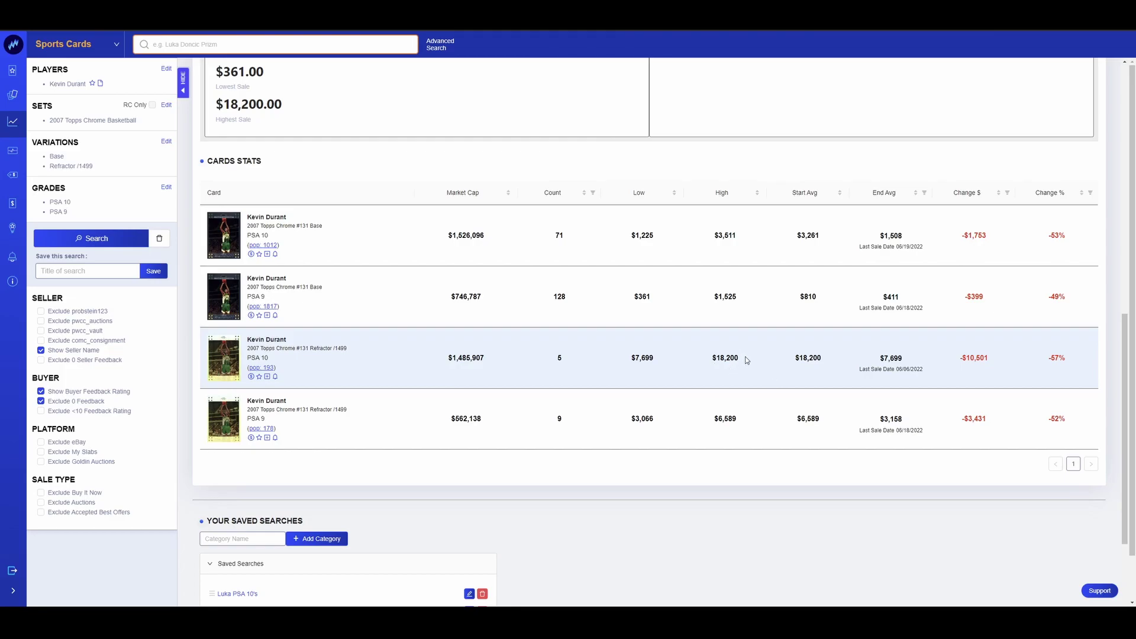
pyautogui.scroll(5, 747, 361)
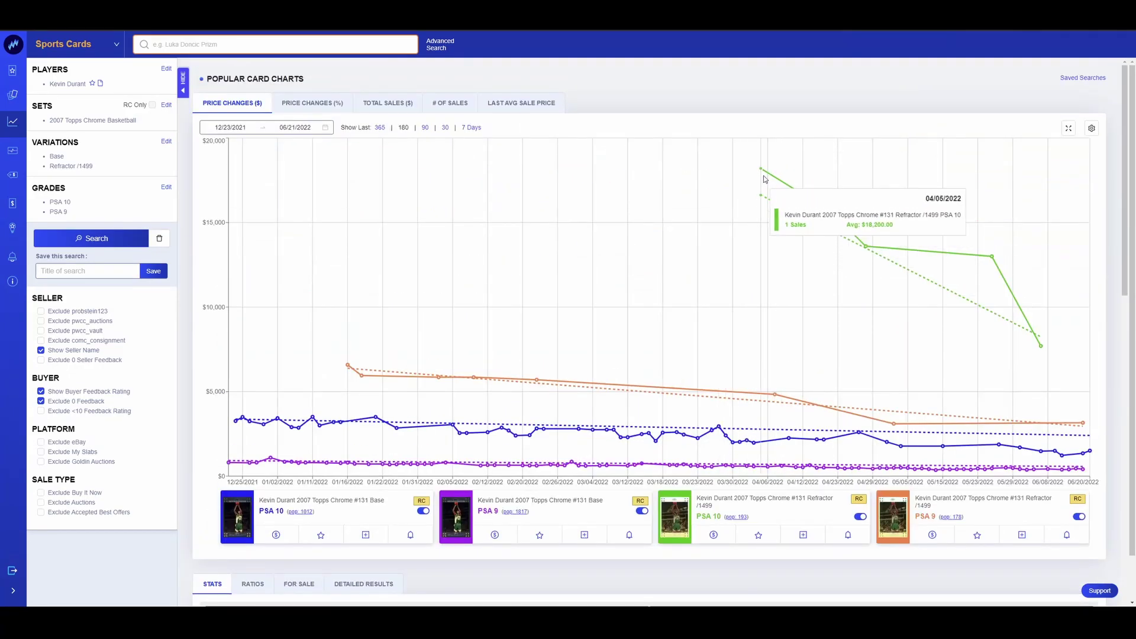
pyautogui.scroll(-10, 764, 177)
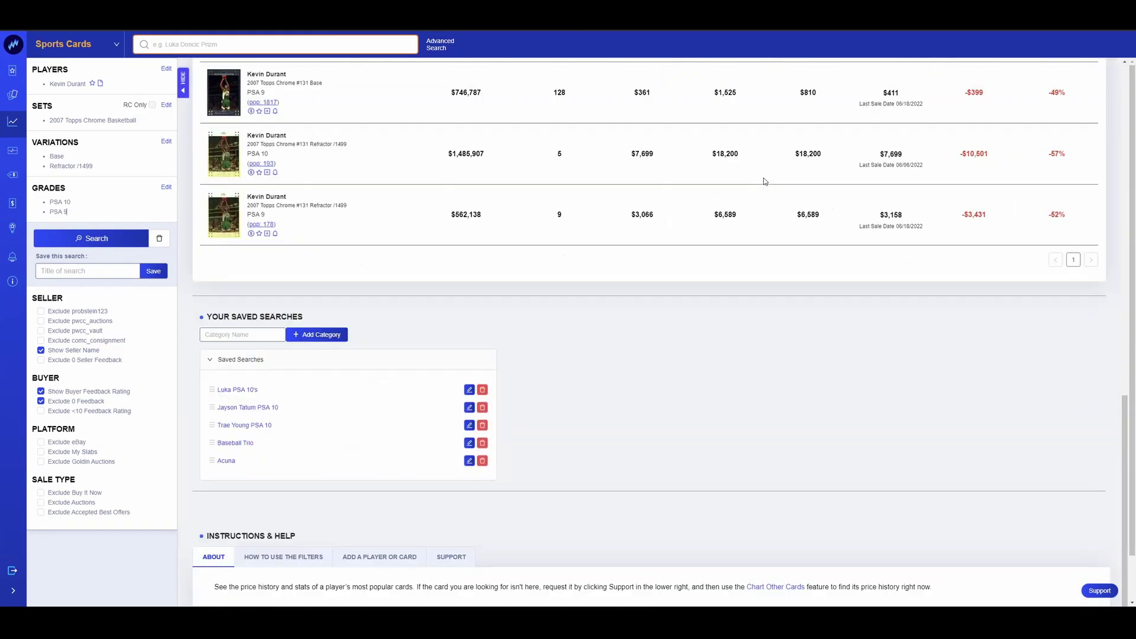
pyautogui.scroll(3, 710, 249)
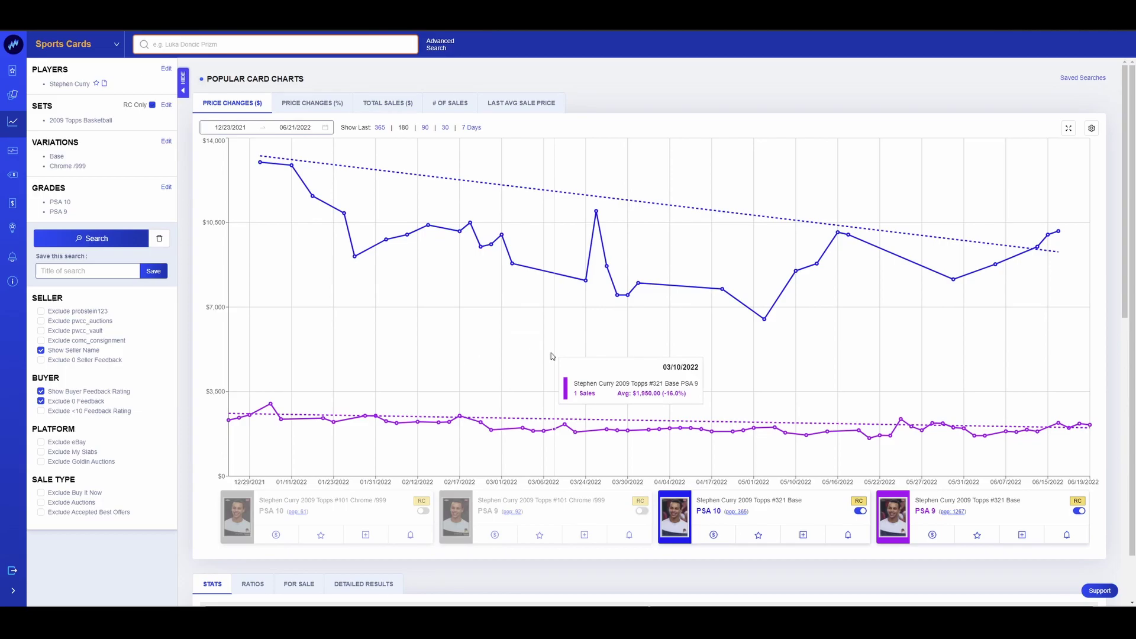
# Examine the sales totals and cards stats for Stephen Curry's 2009 Topps #321 Base in PSA 10 and PSA 9.
pyautogui.scroll(-3, 551, 353)
pyautogui.scroll(-3, 552, 352)
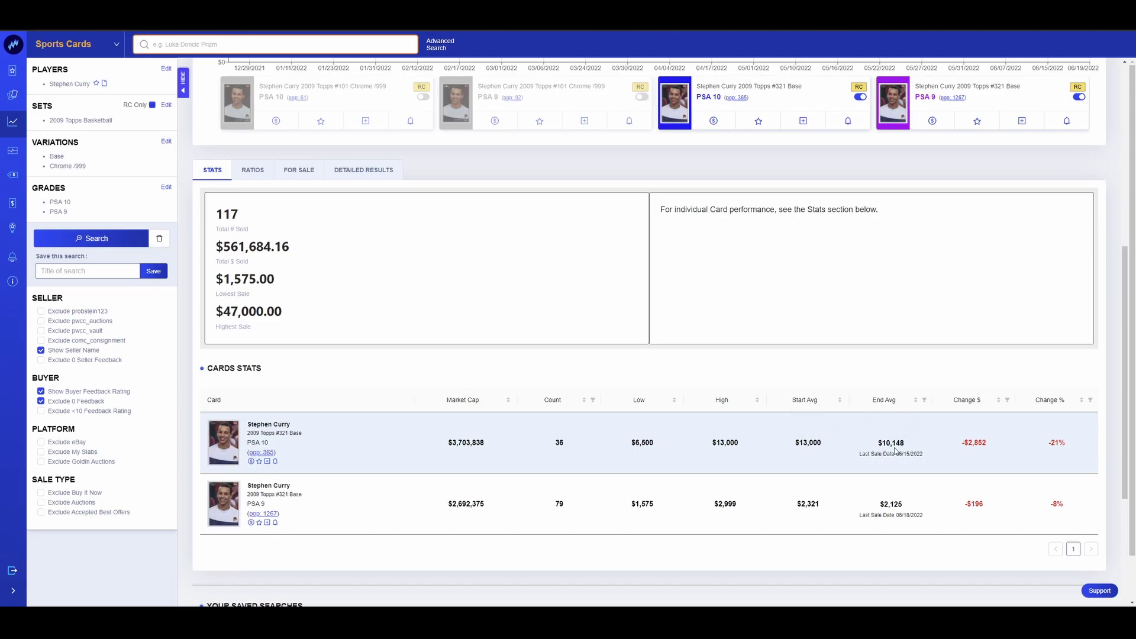
pyautogui.scroll(6, 895, 451)
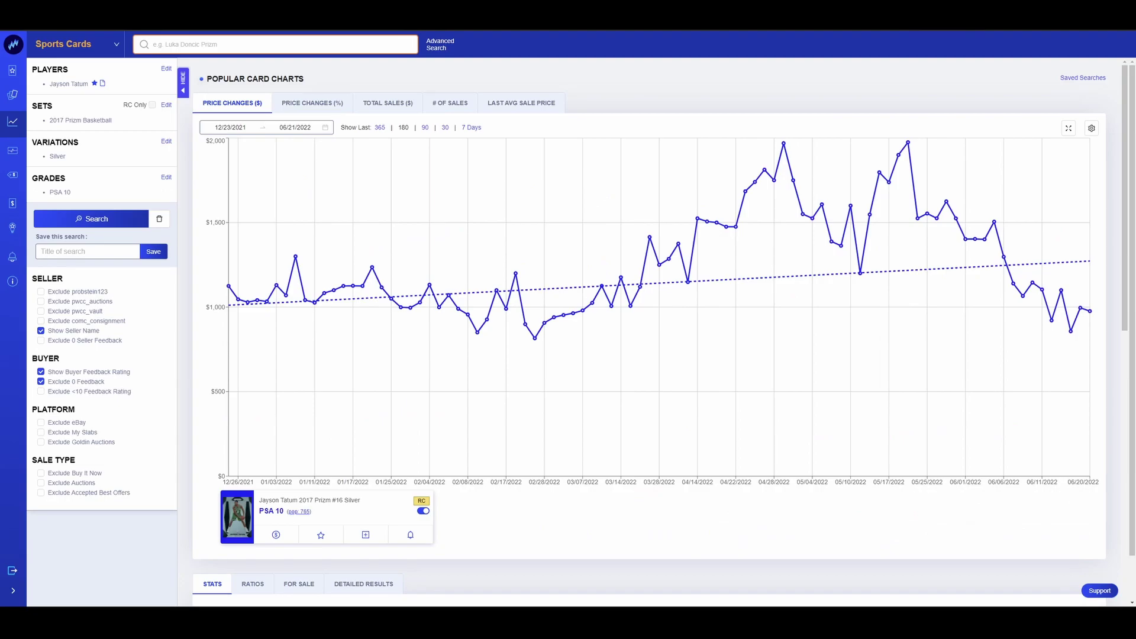
# Examine the stats and 180-day price chart of Jayson Tatum's 2017 Prizm #16 Silver PSA 10.
pyautogui.scroll(-7, 592, 250)
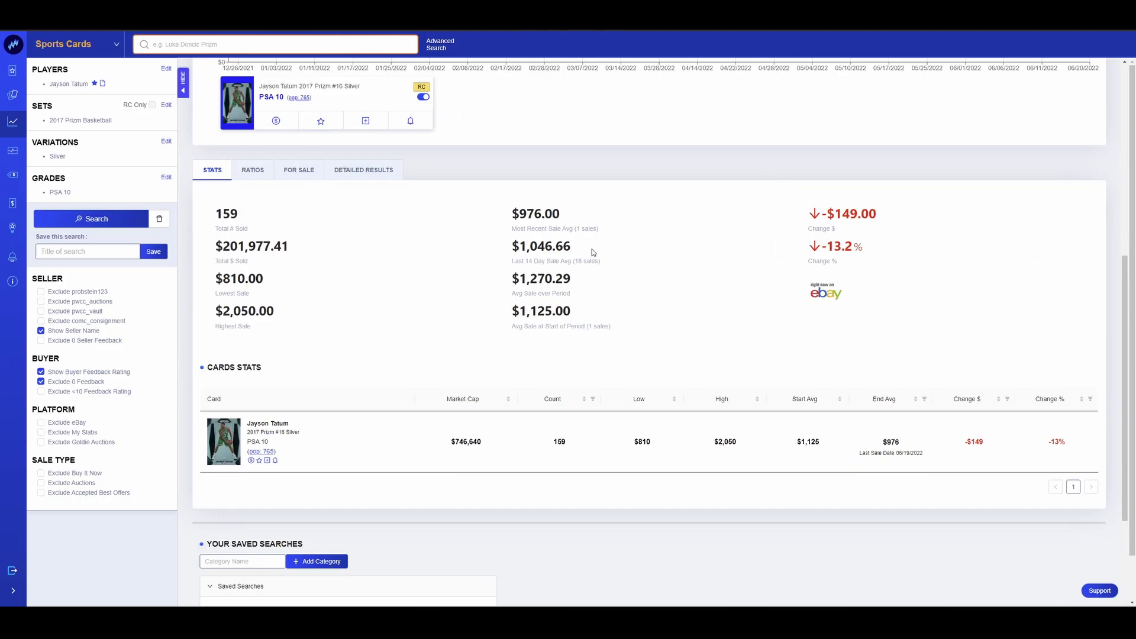
pyautogui.scroll(7, 634, 293)
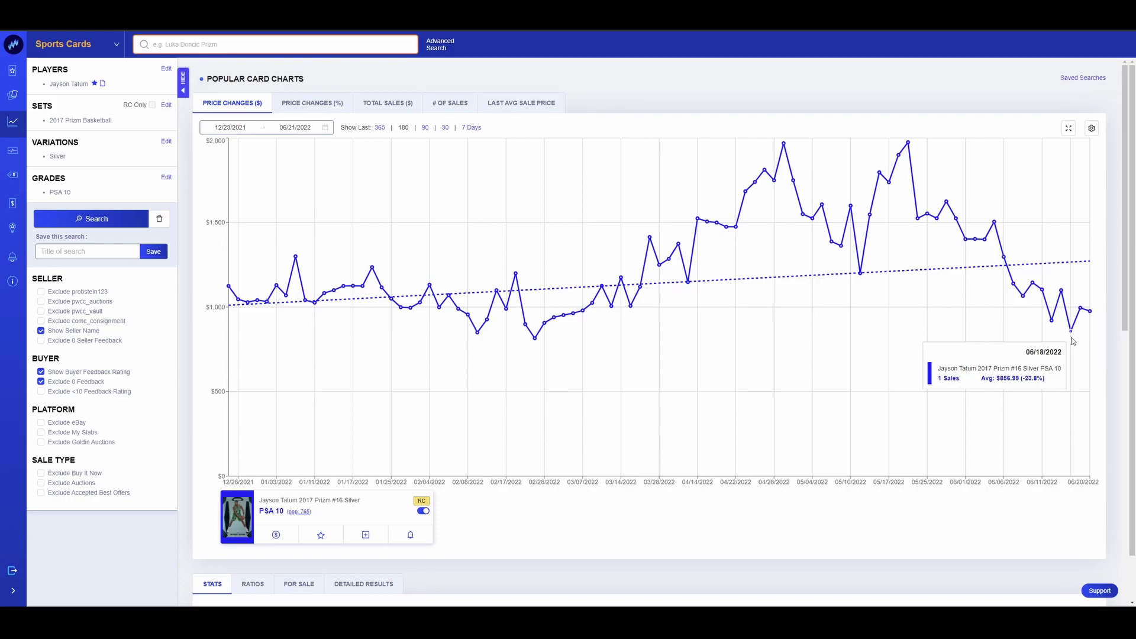
pyautogui.scroll(-7, 863, 330)
pyautogui.scroll(7, 878, 299)
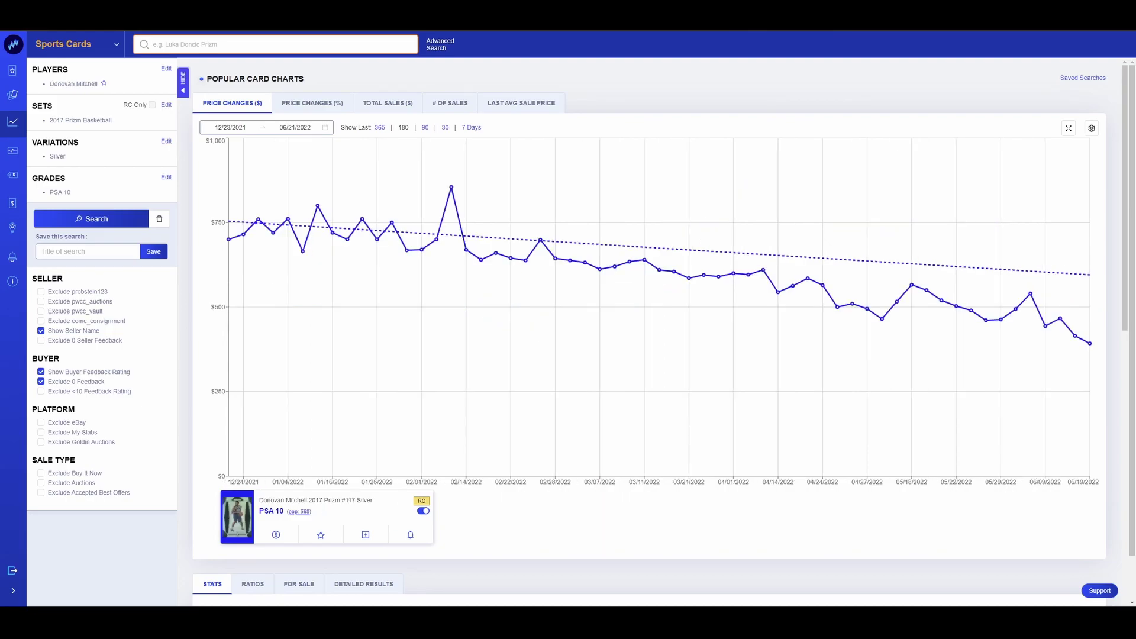
# Examine the sales summary and cards stats for Donovan Mitchell's 2017 Prizm #117 Silver PSA 10.
pyautogui.scroll(-3, 475, 117)
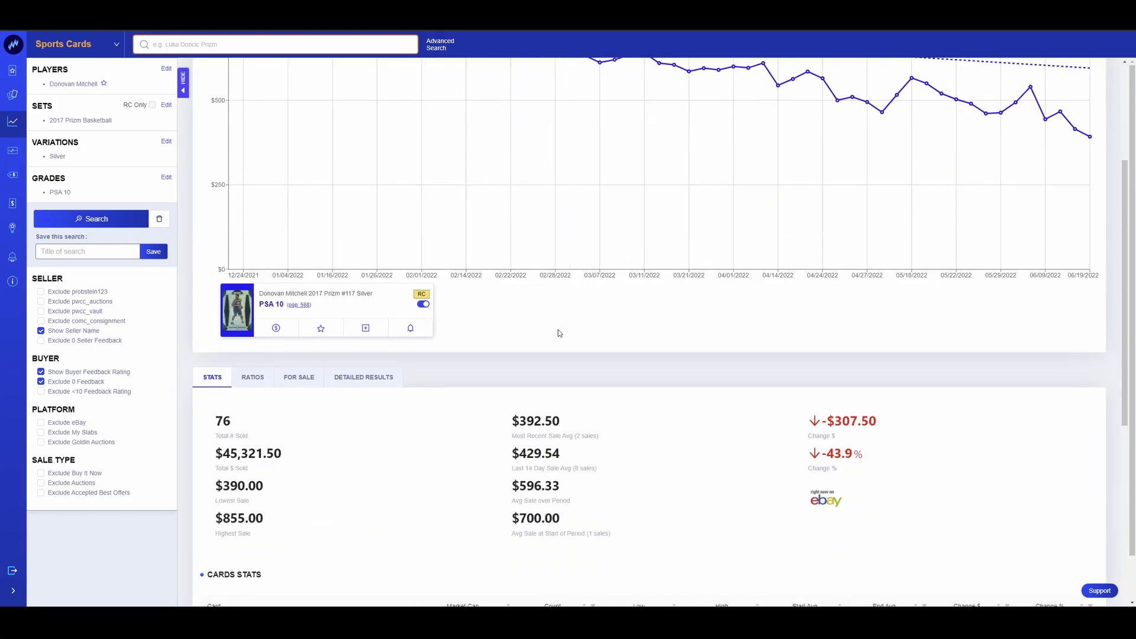
pyautogui.scroll(-6, 571, 337)
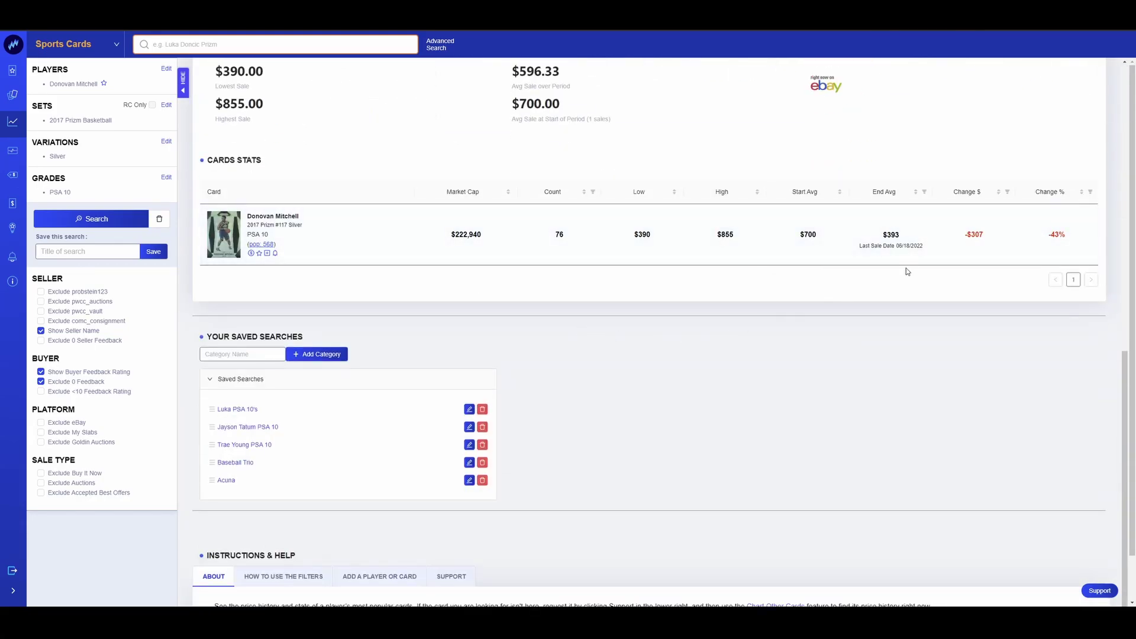
pyautogui.scroll(7, 780, 336)
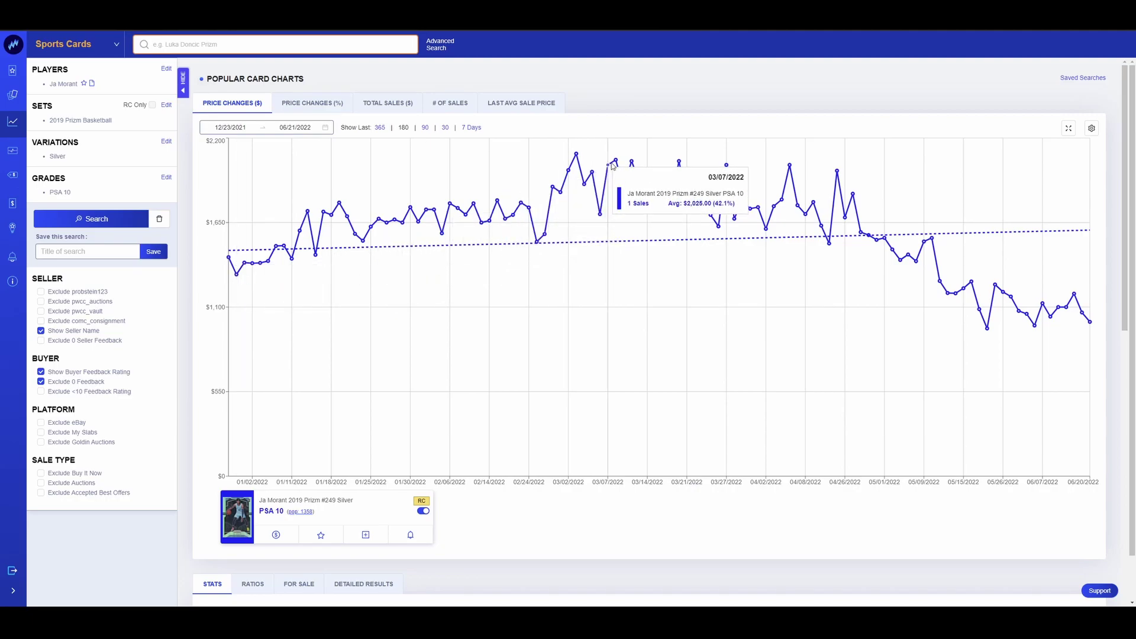
# Examine the stats of the 2019 Prizm Silver PSA 10 cards of Ja Morant and Zion Williamson.
pyautogui.scroll(-7, 705, 331)
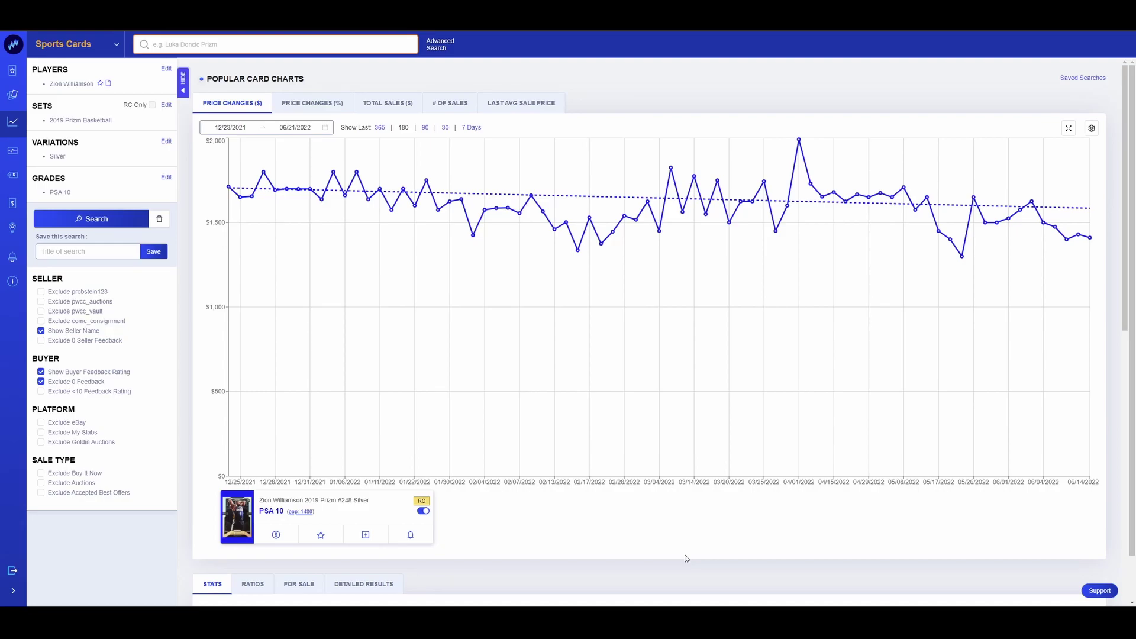
pyautogui.scroll(-7, 686, 559)
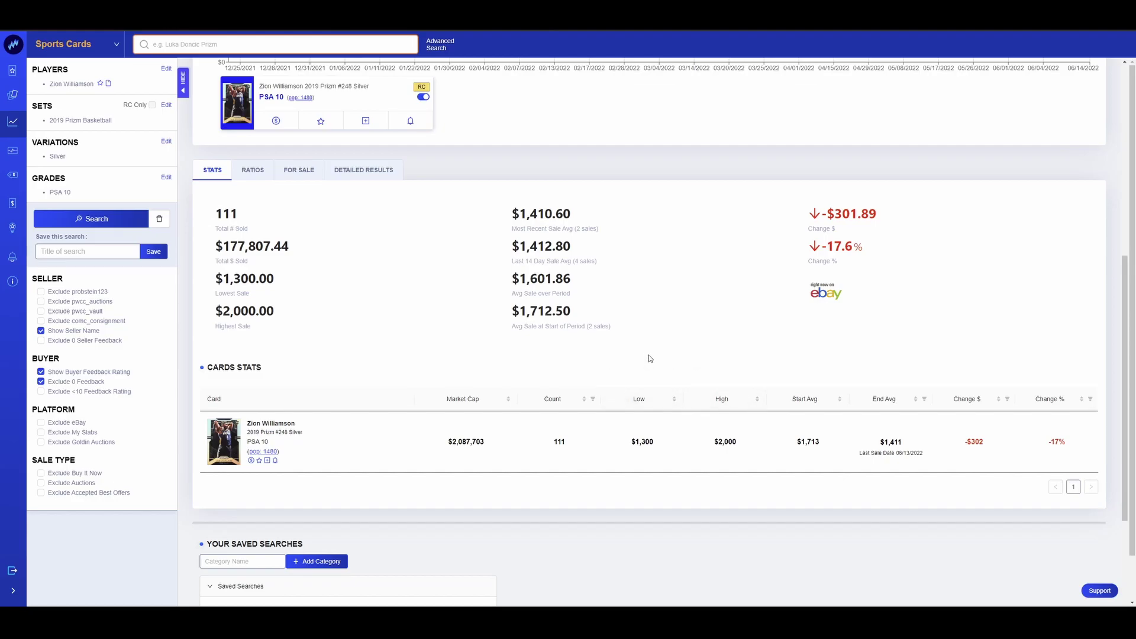
pyautogui.scroll(7, 645, 358)
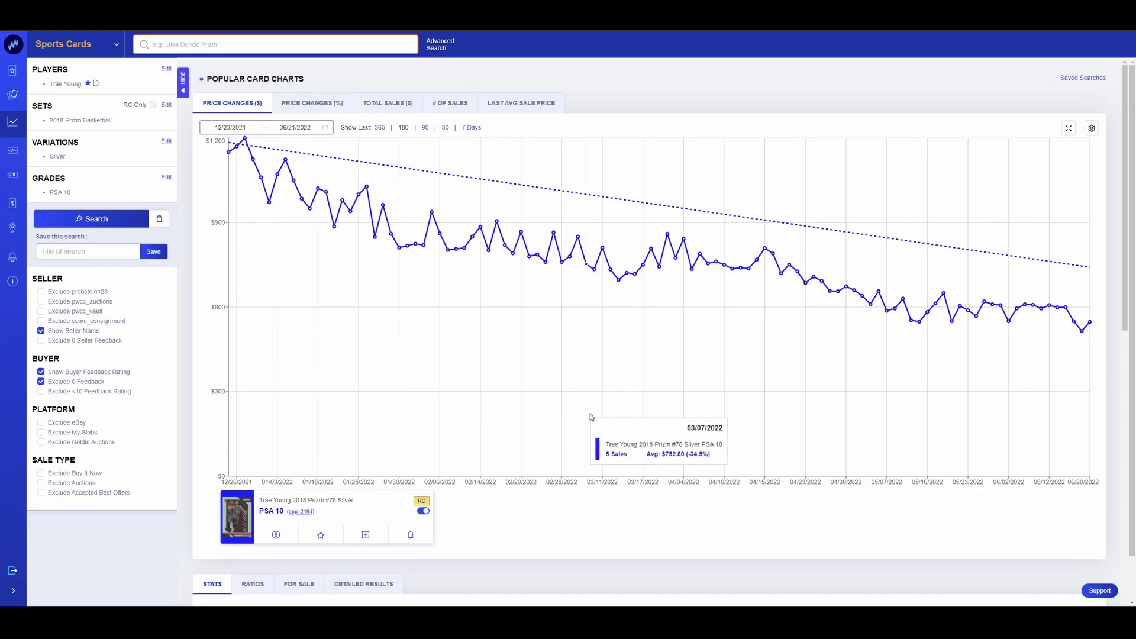
# Examine the sales summary and cards stats for Trae Young's 2018 Prizm #78 Silver PSA 10.
pyautogui.scroll(-7, 590, 417)
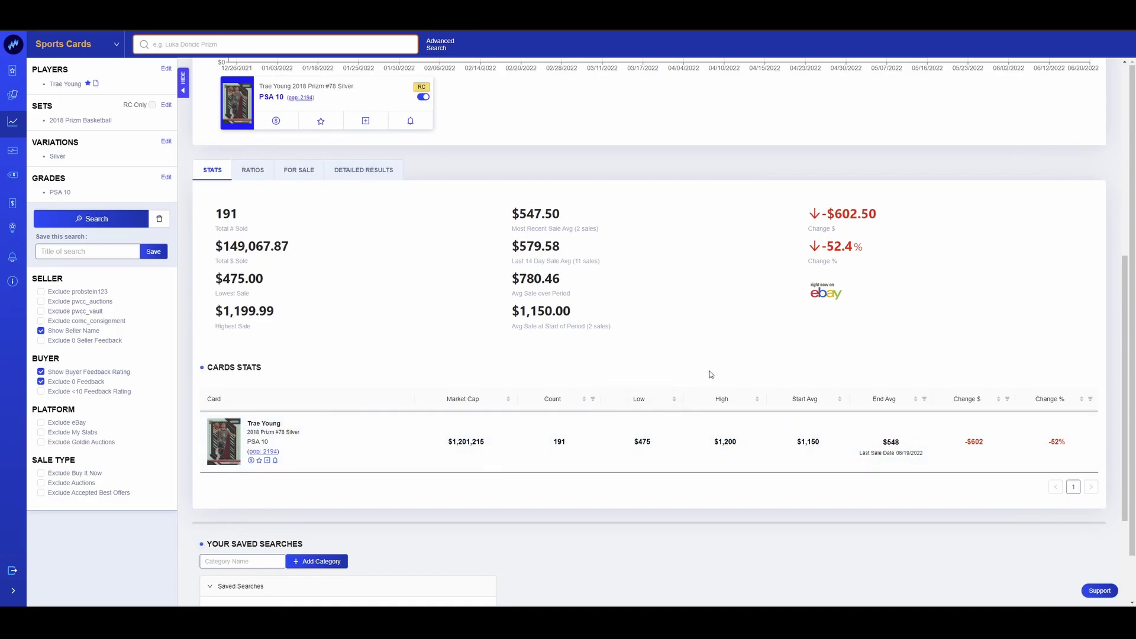
pyautogui.scroll(-4, 710, 374)
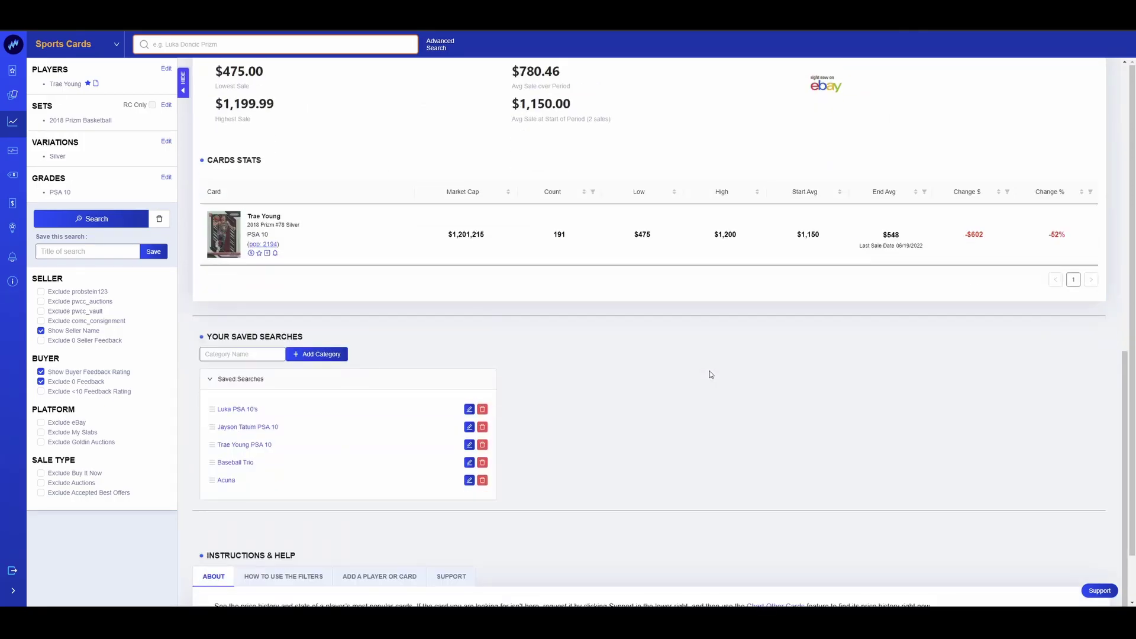
pyautogui.scroll(10, 711, 374)
pyautogui.moveTo(711, 374)
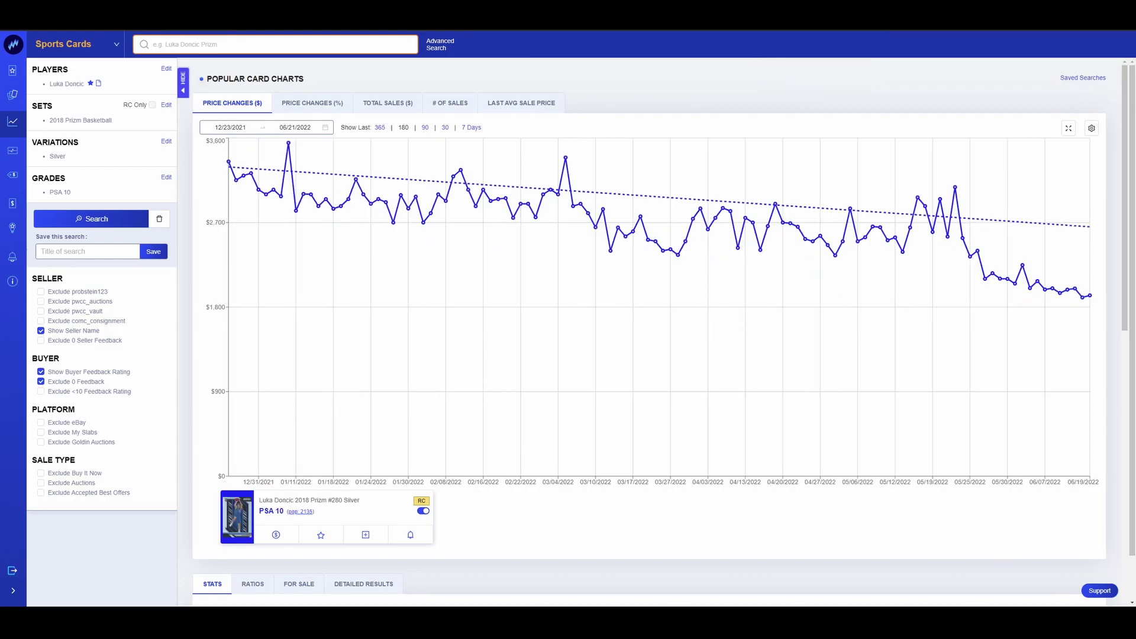
# Examine the stats of Luka Doncic's 2018 Prizm #280 Silver and LaMelo Ball's 2020 Prizm #278 Silver in PSA 10.
pyautogui.scroll(-7, 679, 440)
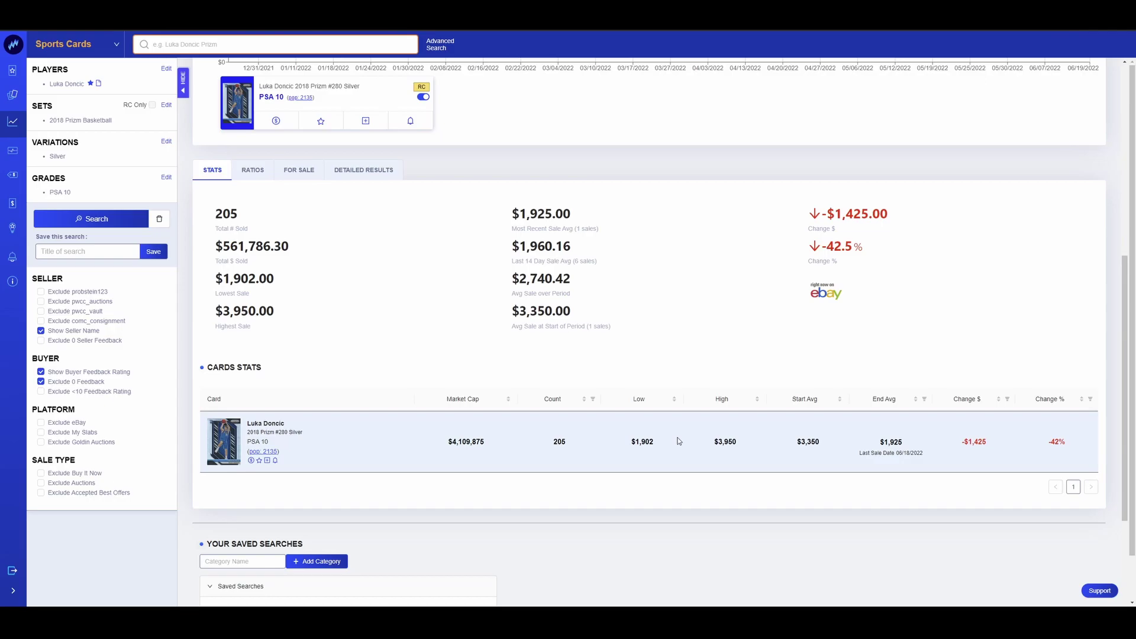
pyautogui.scroll(7, 679, 441)
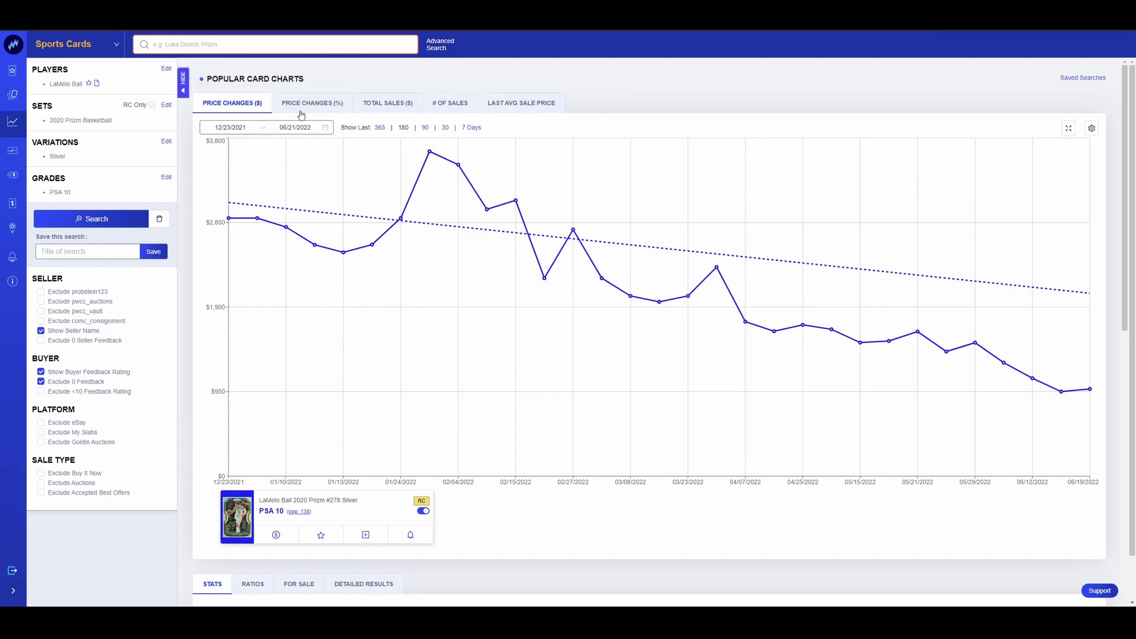
pyautogui.scroll(-7, 558, 336)
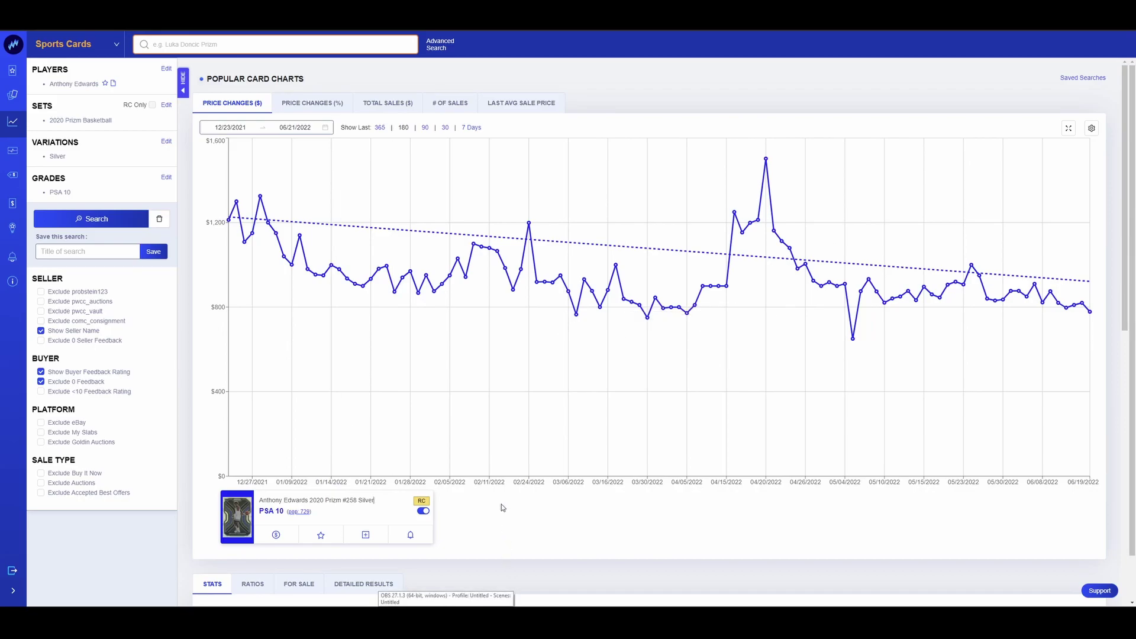
# Examine the sales summary and cards stats for Anthony Edwards' 2020 Prizm #258 Silver PSA 10.
pyautogui.scroll(-3, 503, 508)
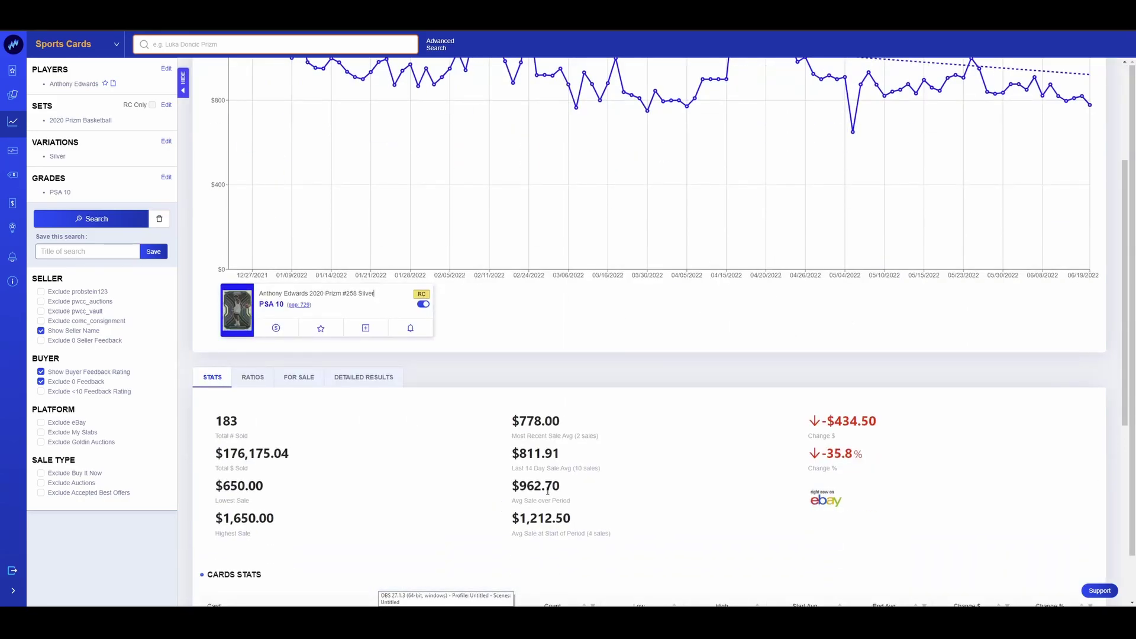
pyautogui.scroll(-3, 548, 491)
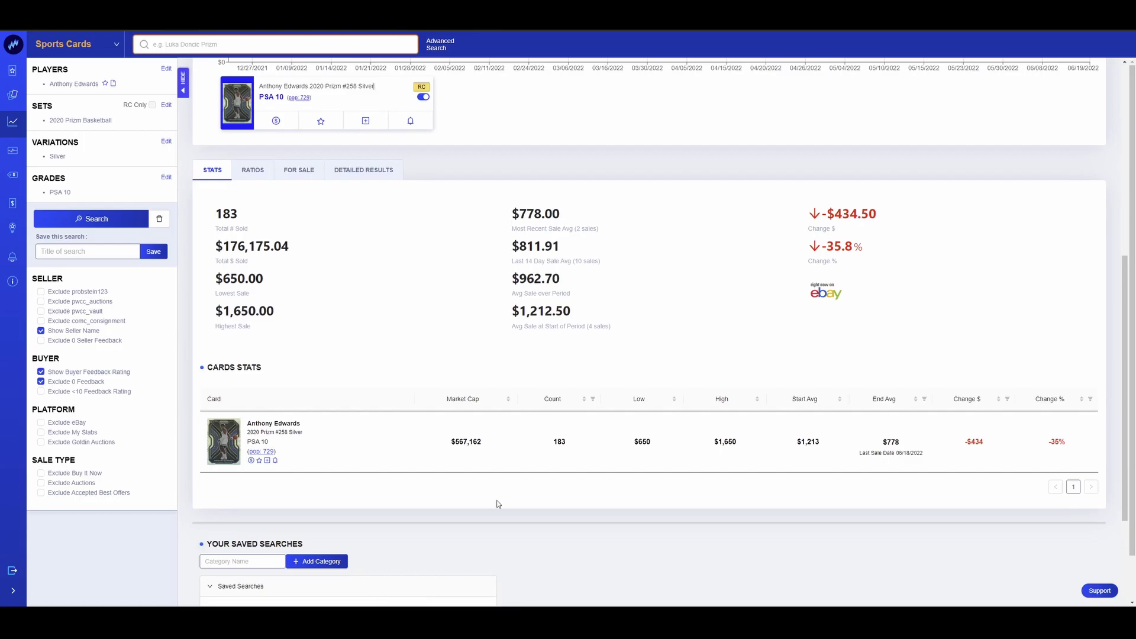
pyautogui.scroll(6, 545, 579)
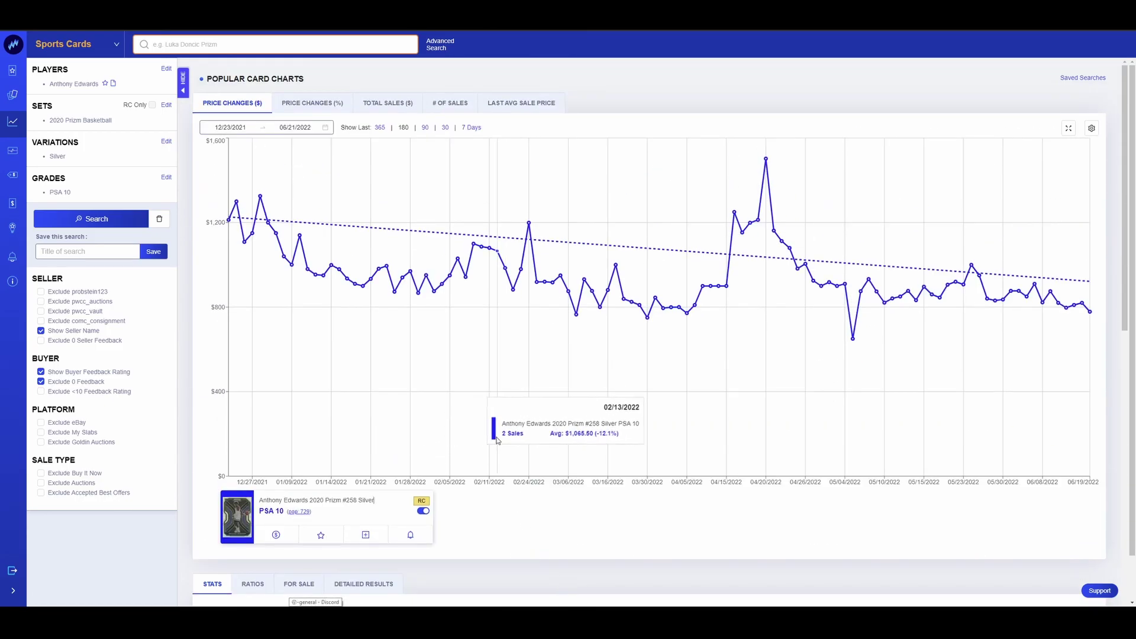